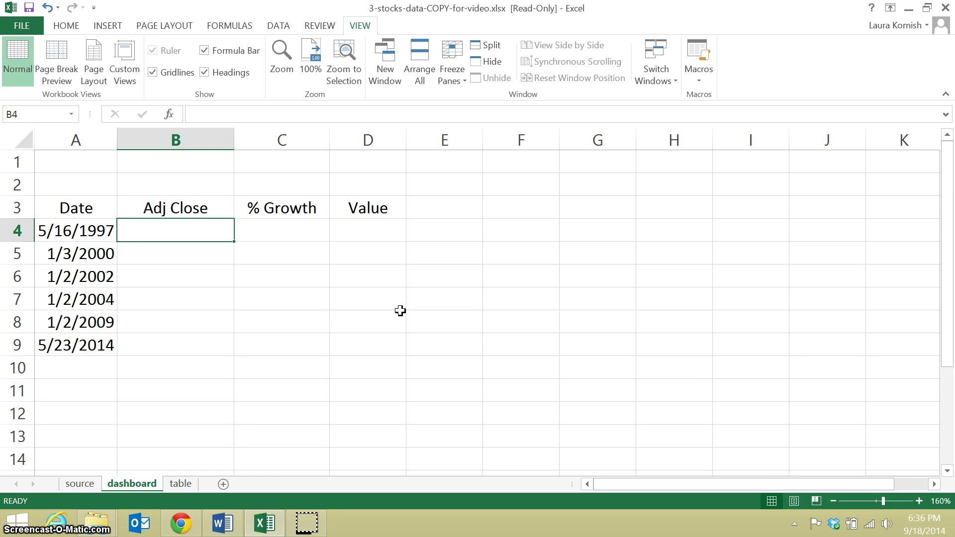
Enter =VLOOKUP(A4,table!A2:G4284,7,FALSE) in B4 to return the 5/16/1997 Adj Close of 1.73.
text(=v)
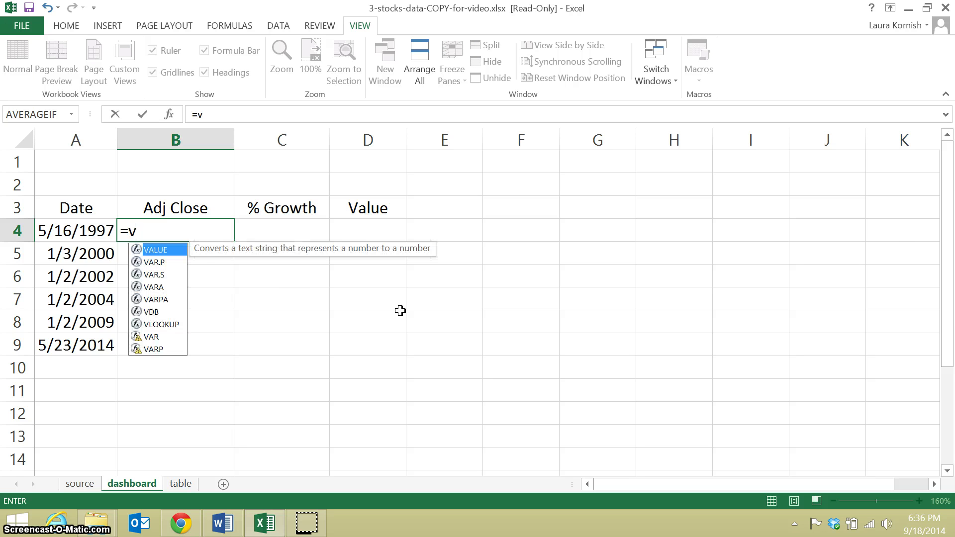
text(lookup)
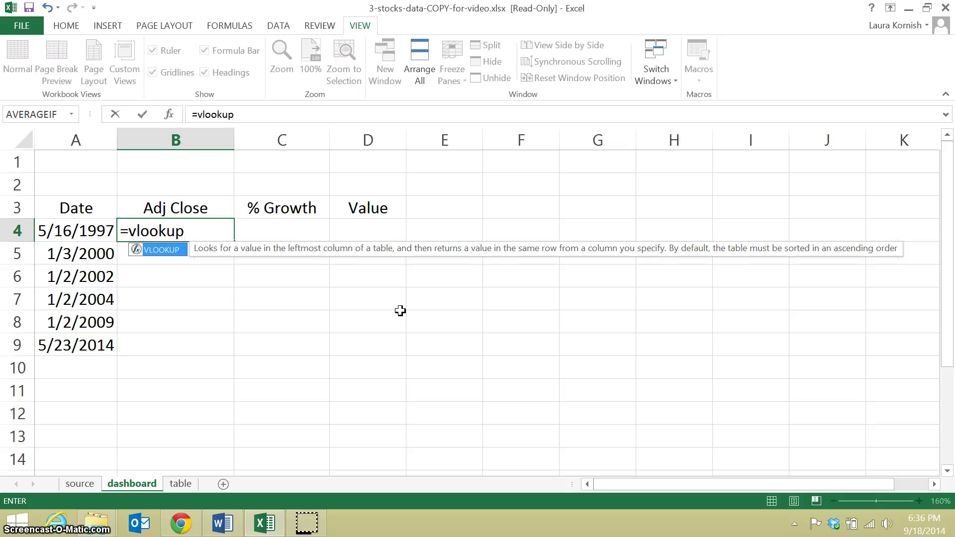
text(()
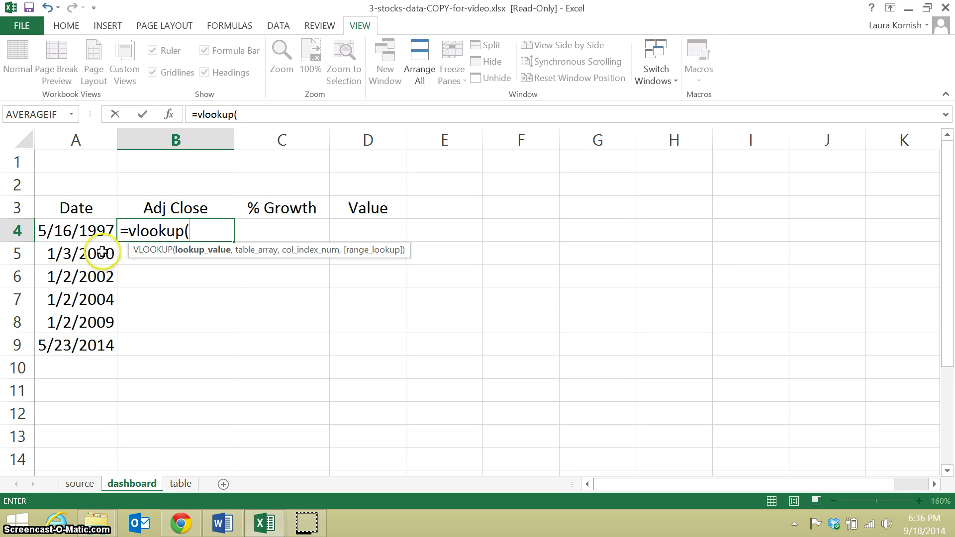
click(102, 229)
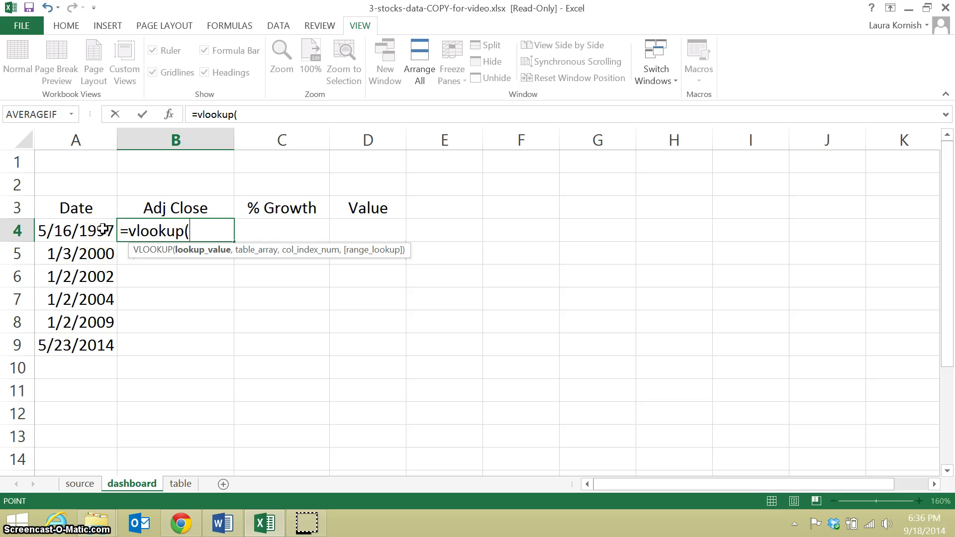
text(,)
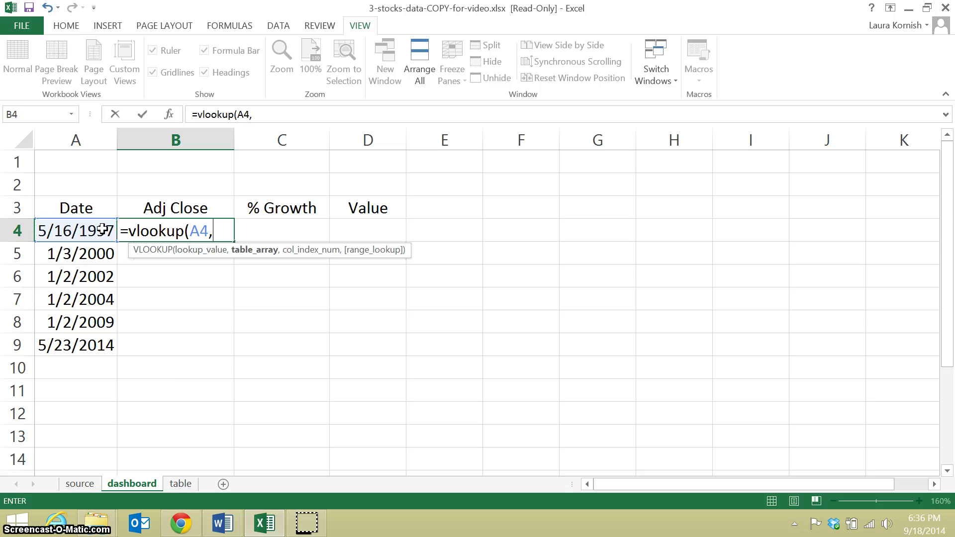
click(178, 484)
click(57, 164)
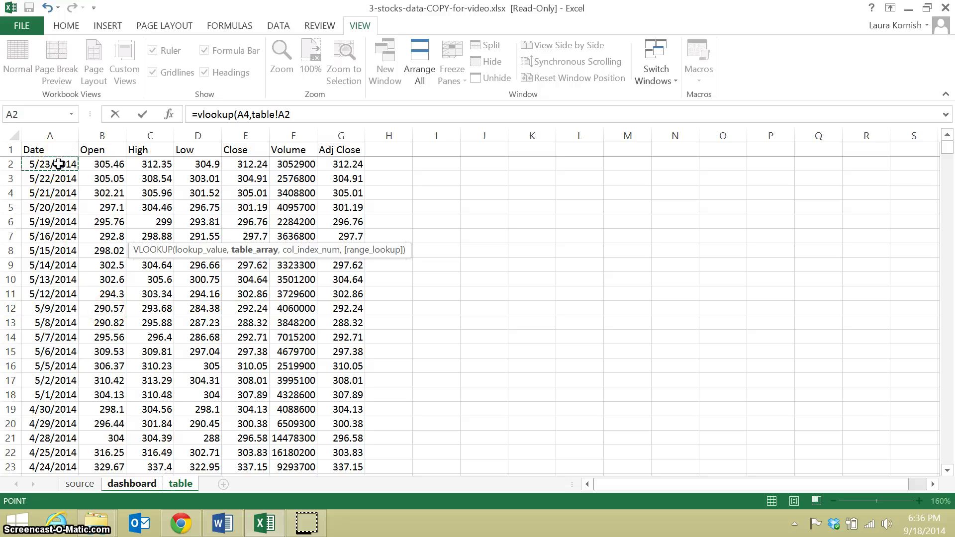
key(ctrl+shift+Down)
key(ctrl+shift+Right)
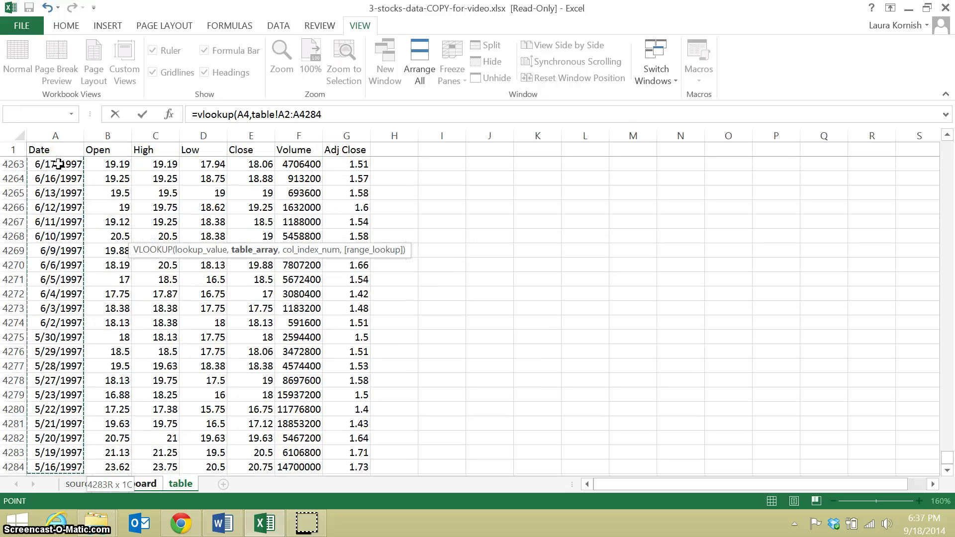
text(,)
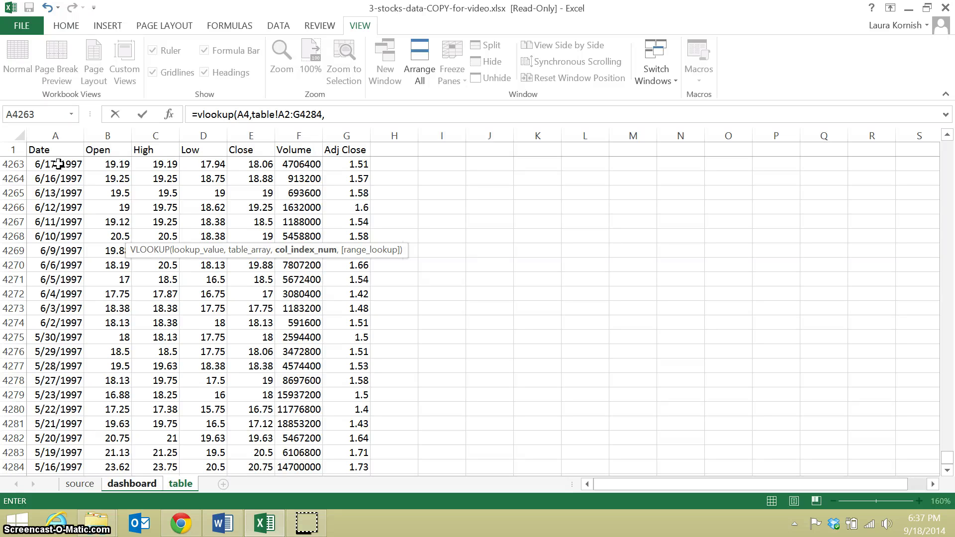
text(7)
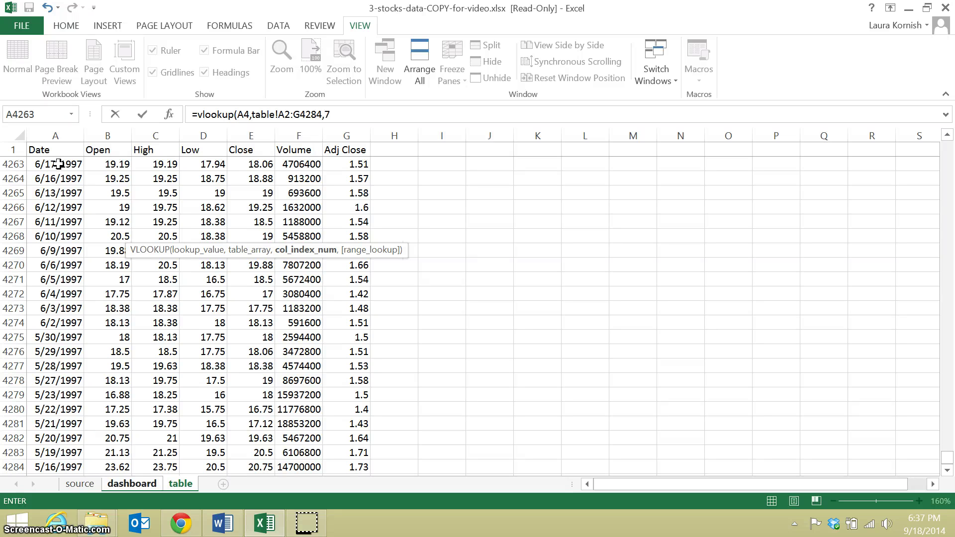
text(, f)
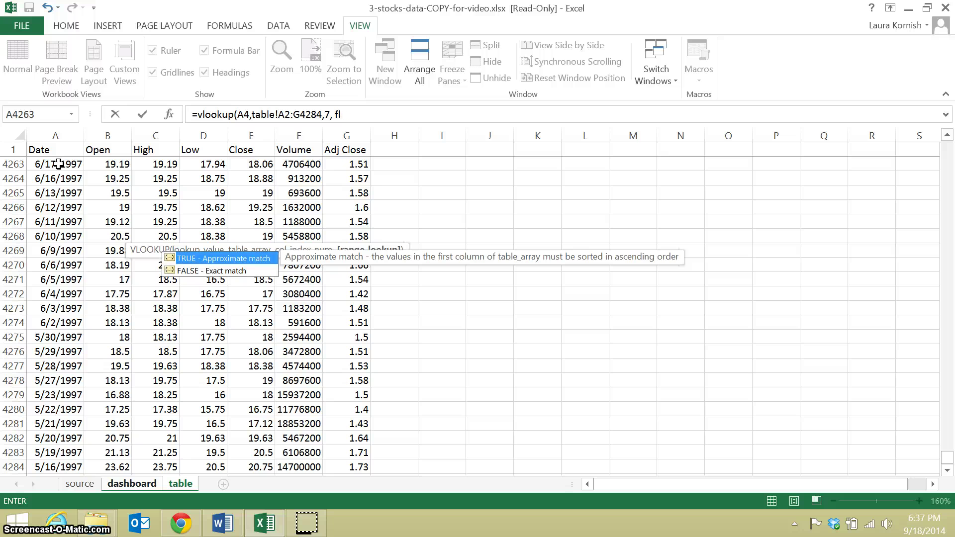
text(alse))
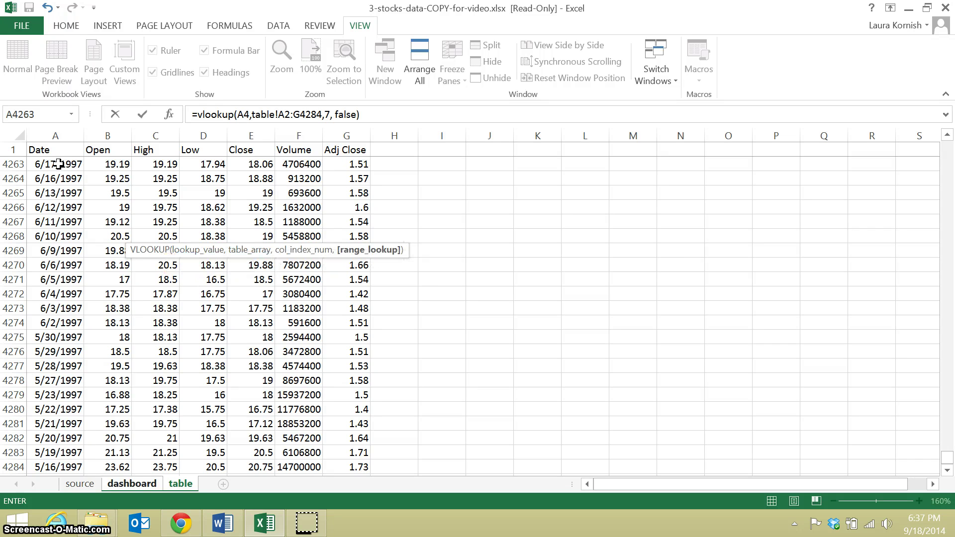
key(Return)
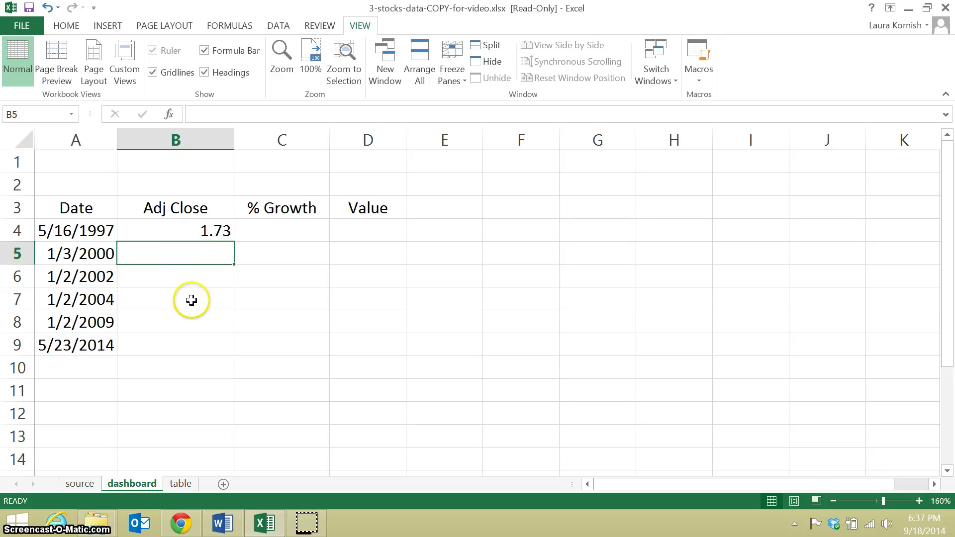
Make the A2:G4284 table range absolute in B4's lookup formula.
click(216, 222)
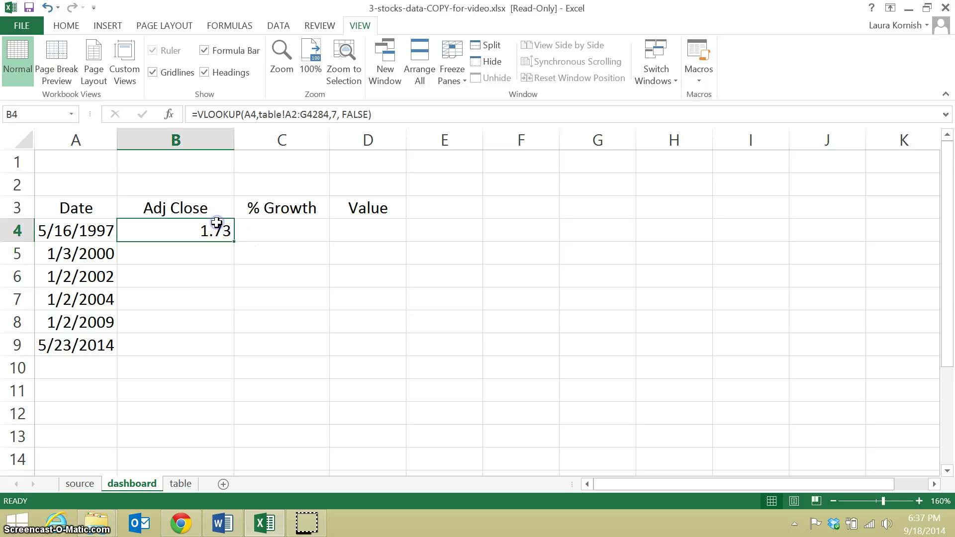
drag(285, 115, 341, 114)
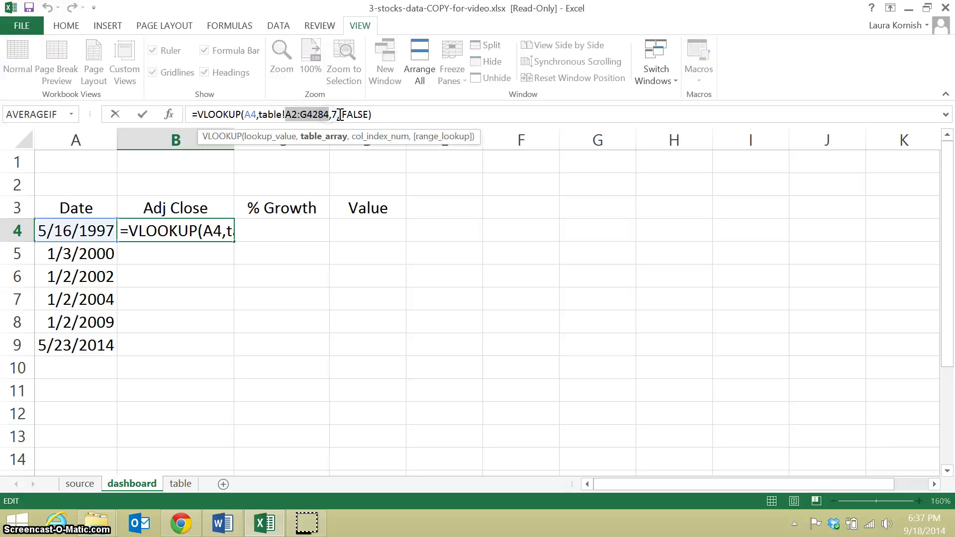
key(F4)
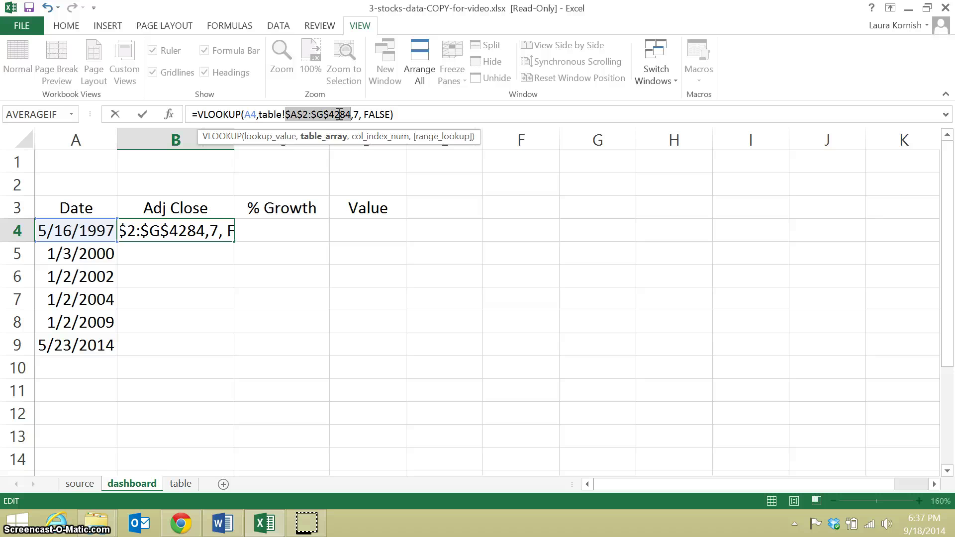
key(Return)
Fill the lookup down to B9, showing 89.38, 10.96, 51.9, 54.36 and 312.24.
click(220, 230)
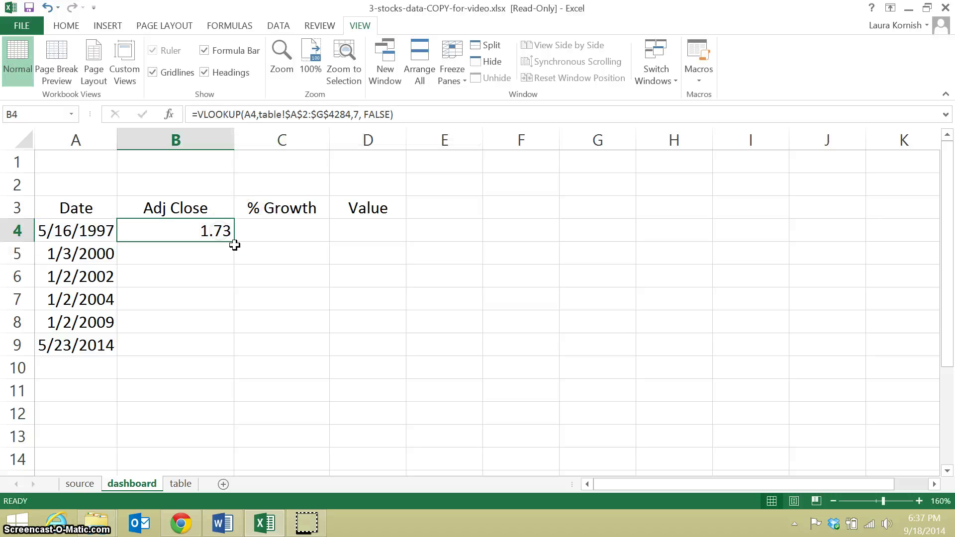
double_click(235, 243)
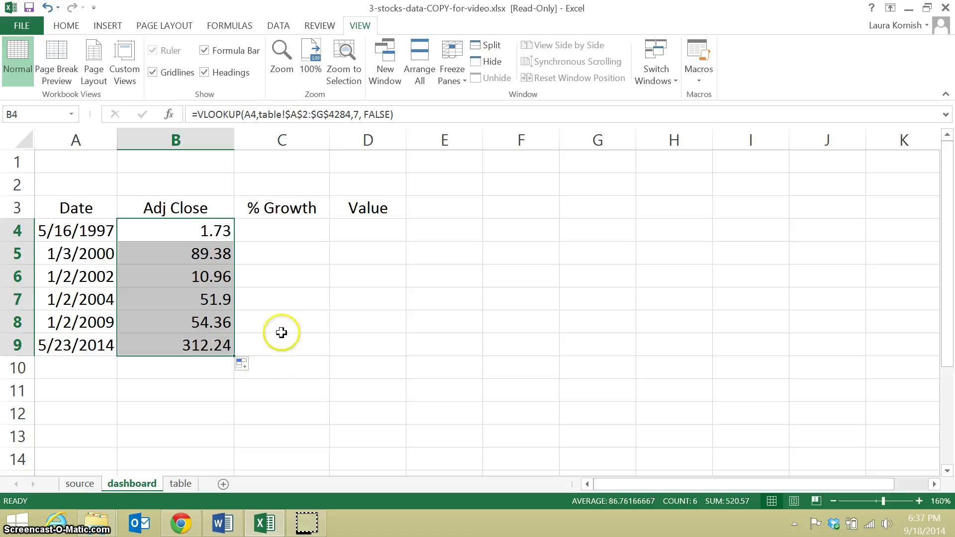
click(306, 255)
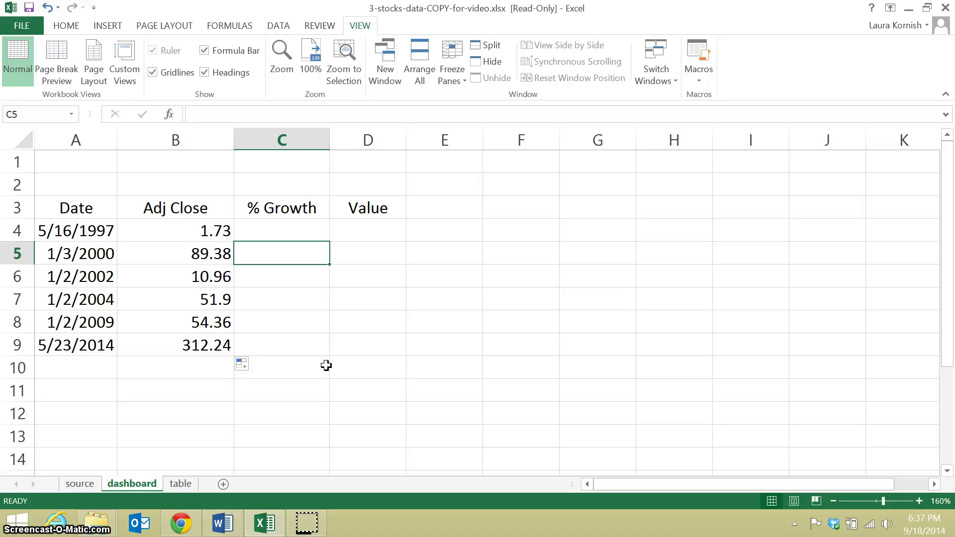
Enter =(B5-B4)/B4 in C5, giving 50.6647399 as the first growth value.
text(=()
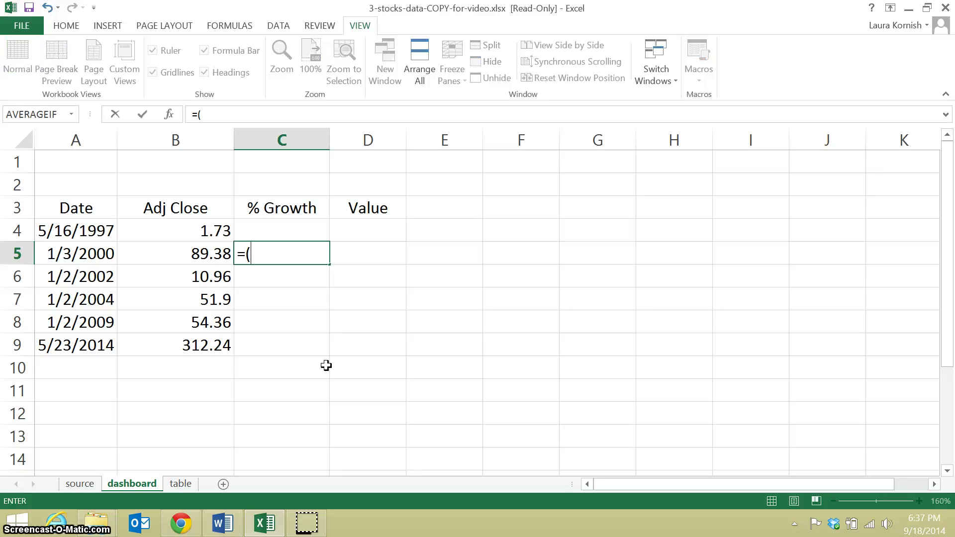
click(224, 255)
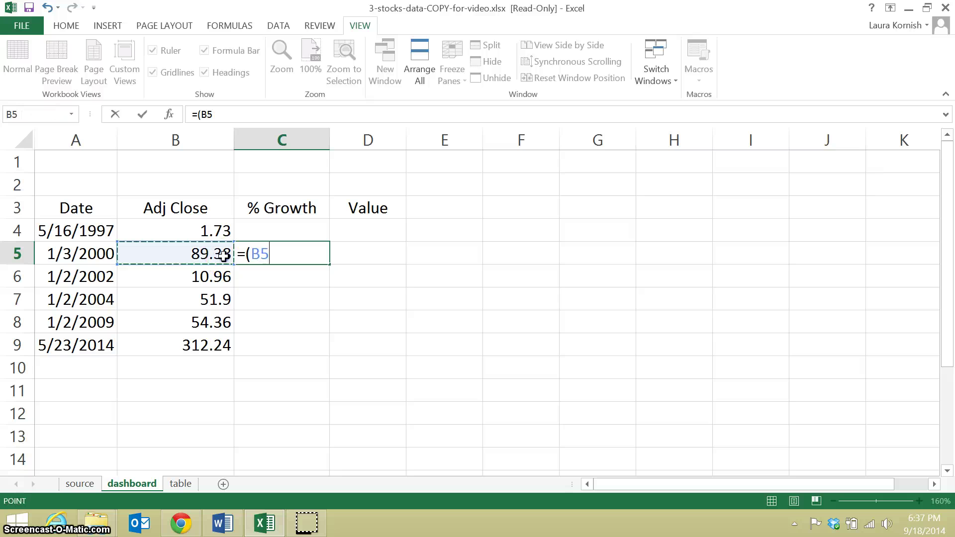
text(-)
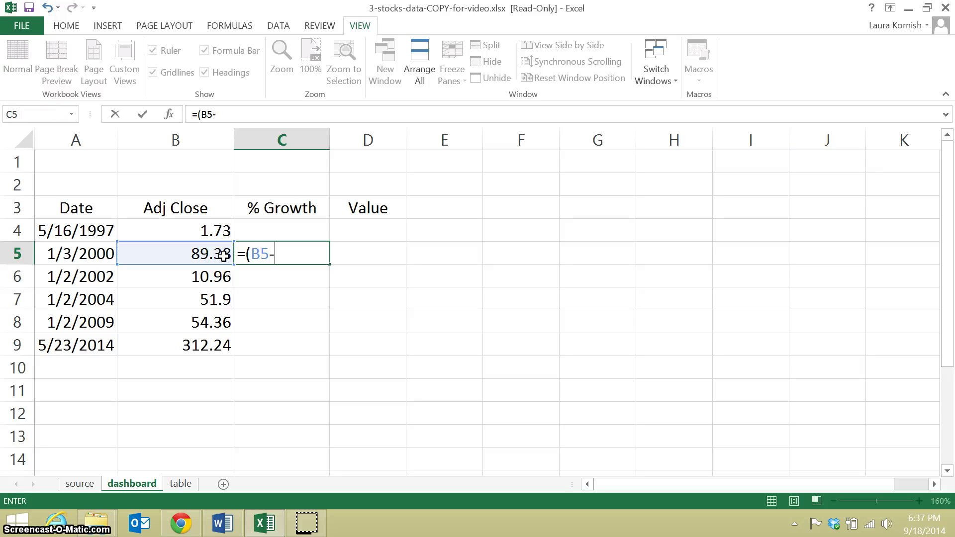
click(218, 230)
text()/)
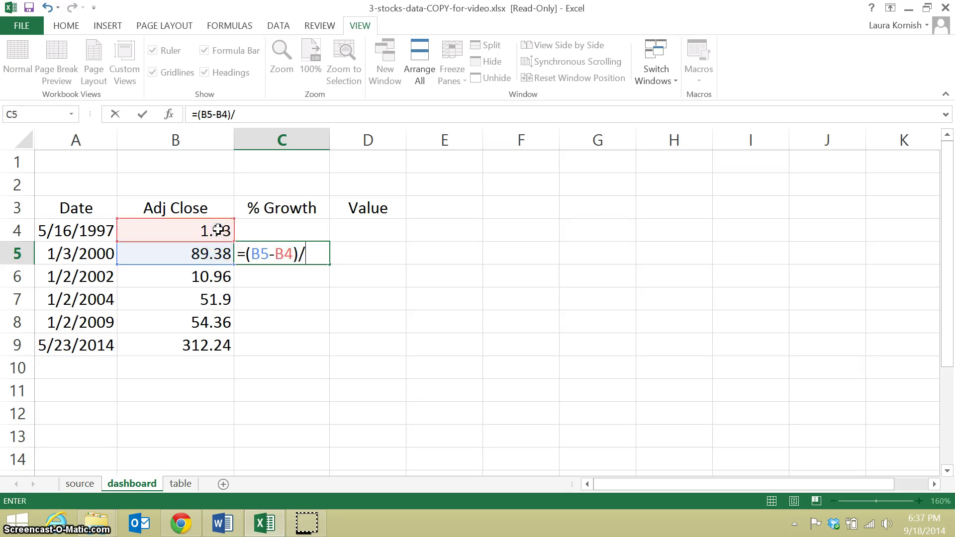
click(222, 230)
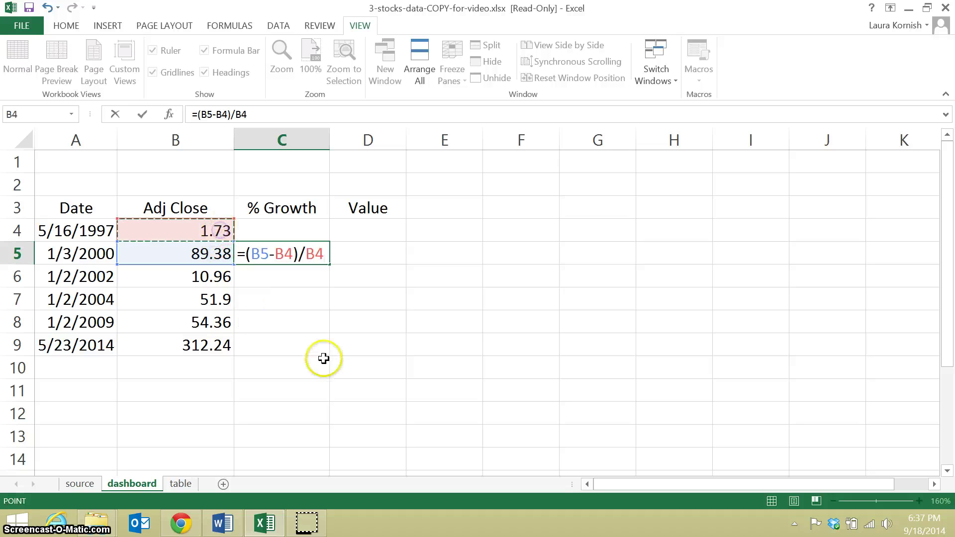
key(Return)
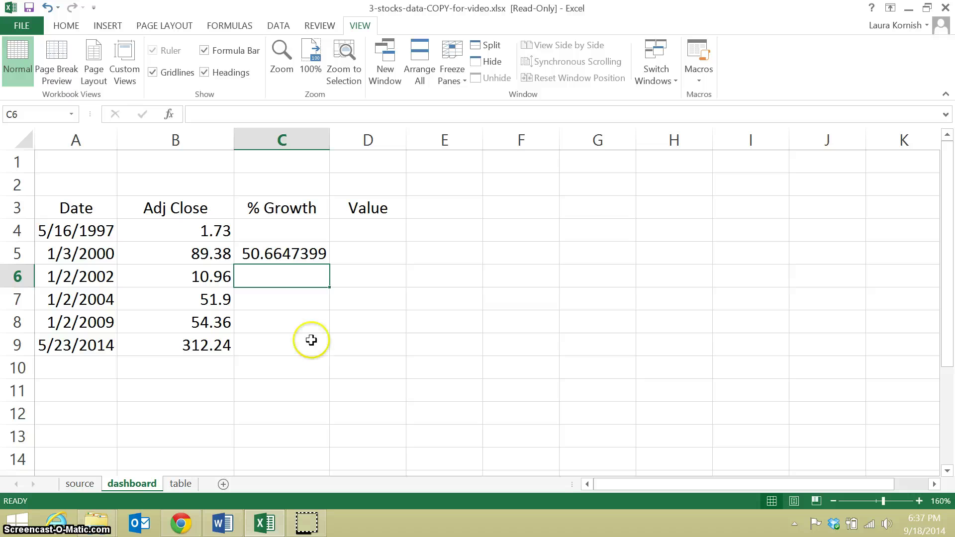
click(301, 254)
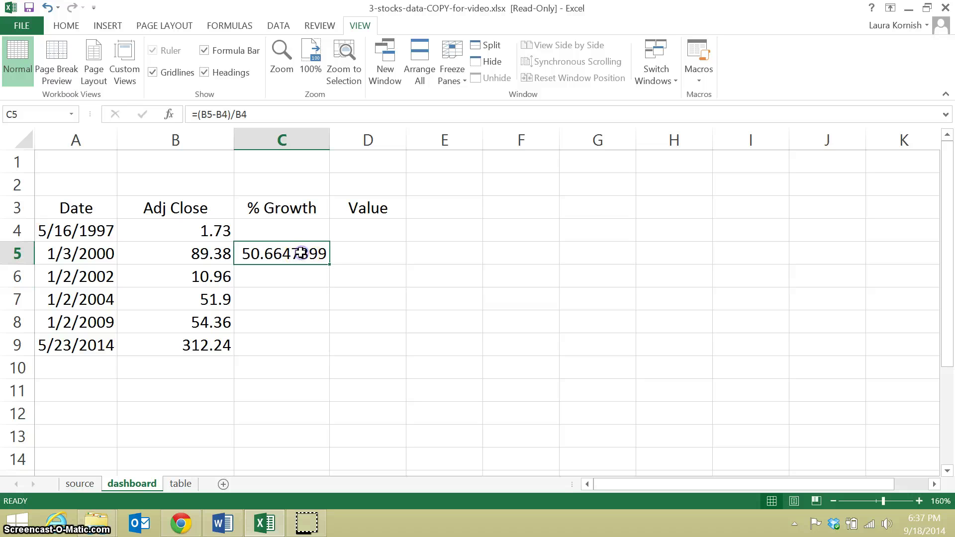
Format C5 as a percentage with two decimals so it reads 5066.47%.
click(66, 25)
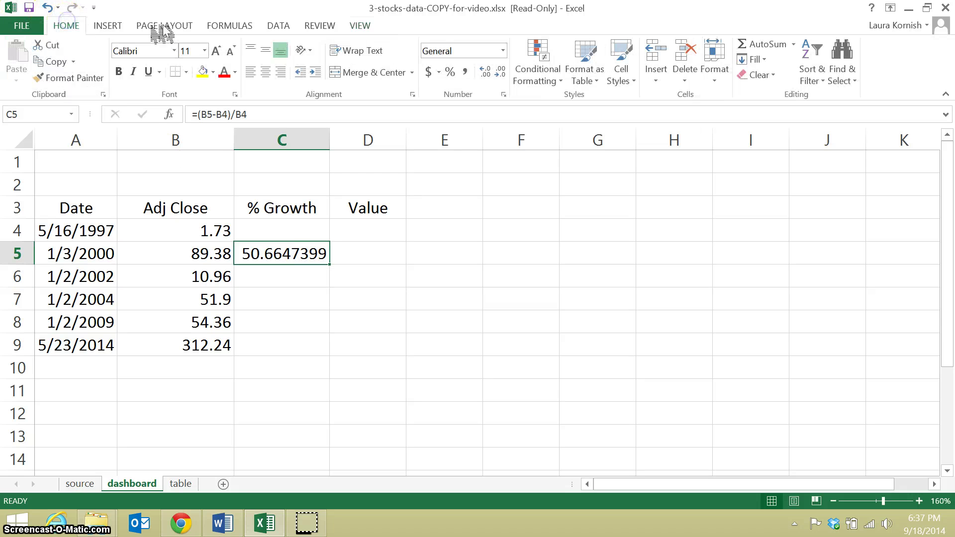
click(450, 72)
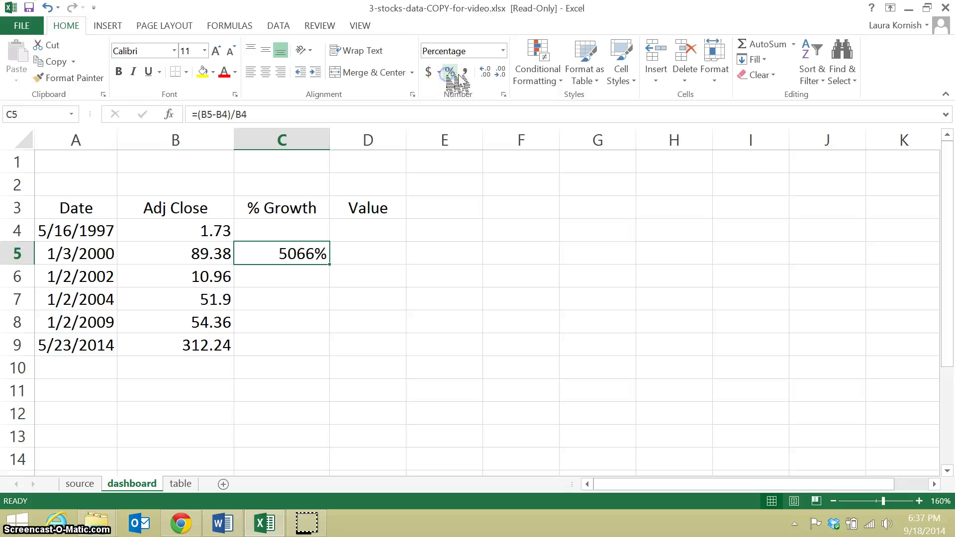
click(485, 74)
click(485, 73)
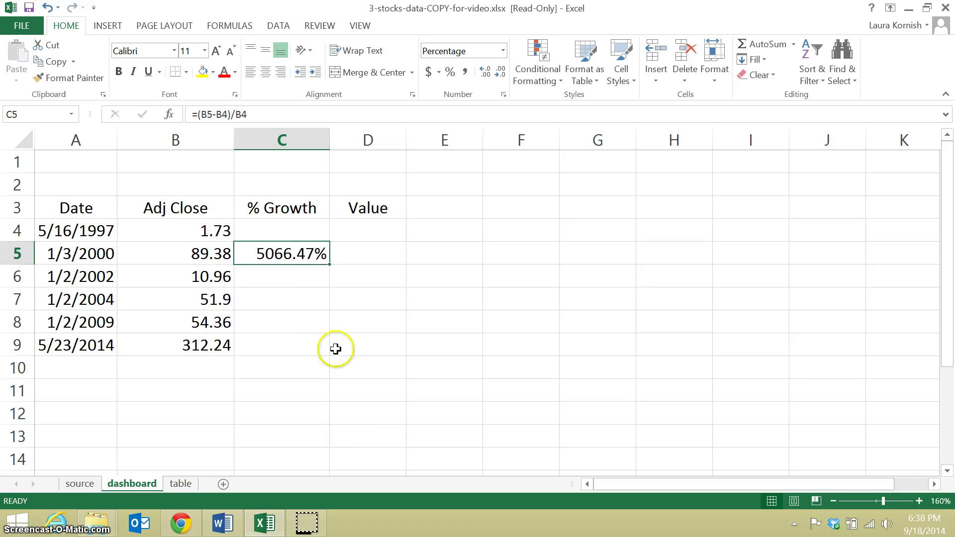
double_click(307, 251)
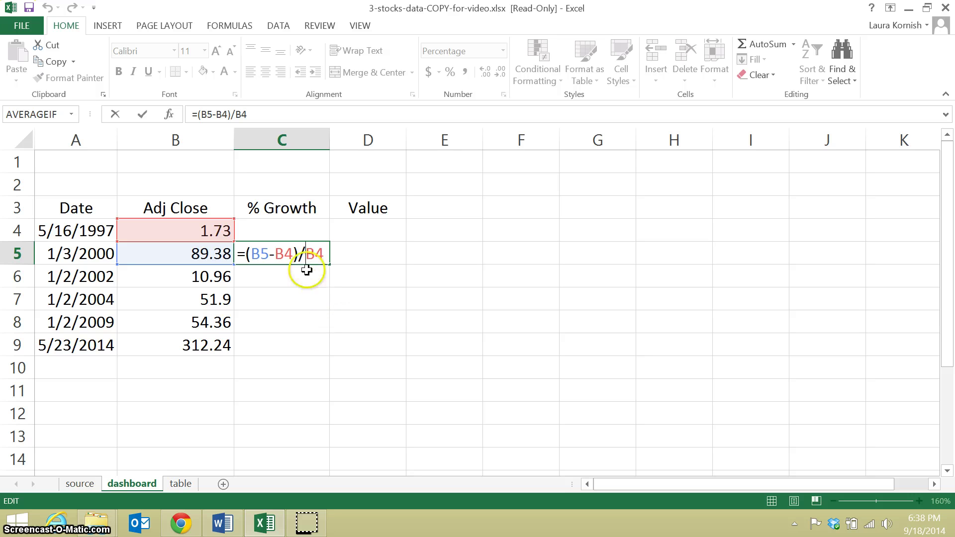
Change C5's growth formula to =(B5-B$4)/B$4.
click(287, 255)
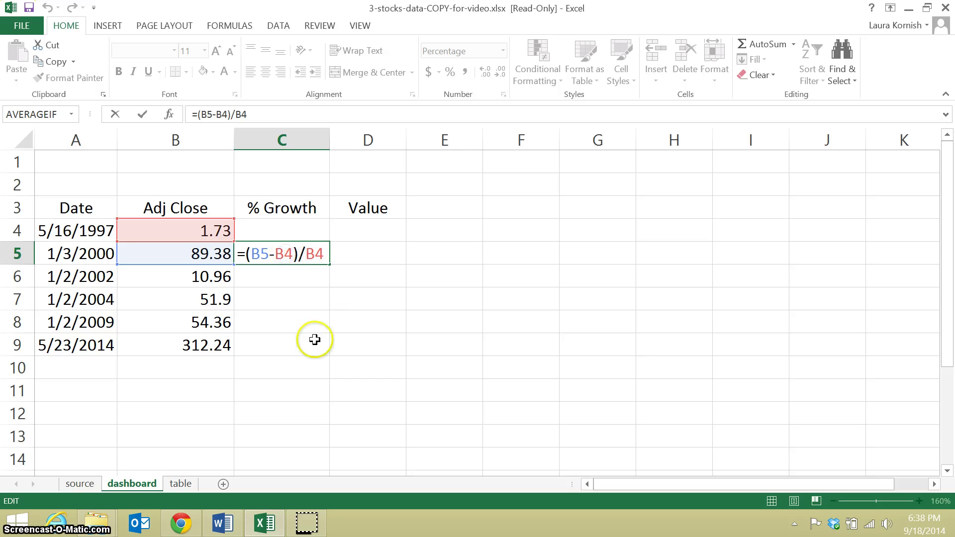
text($)
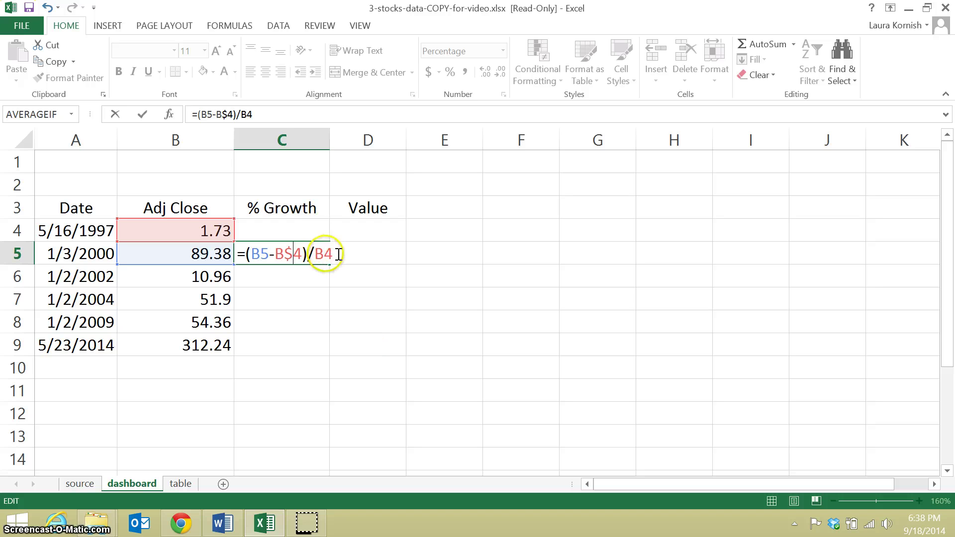
key(Right)
text($)
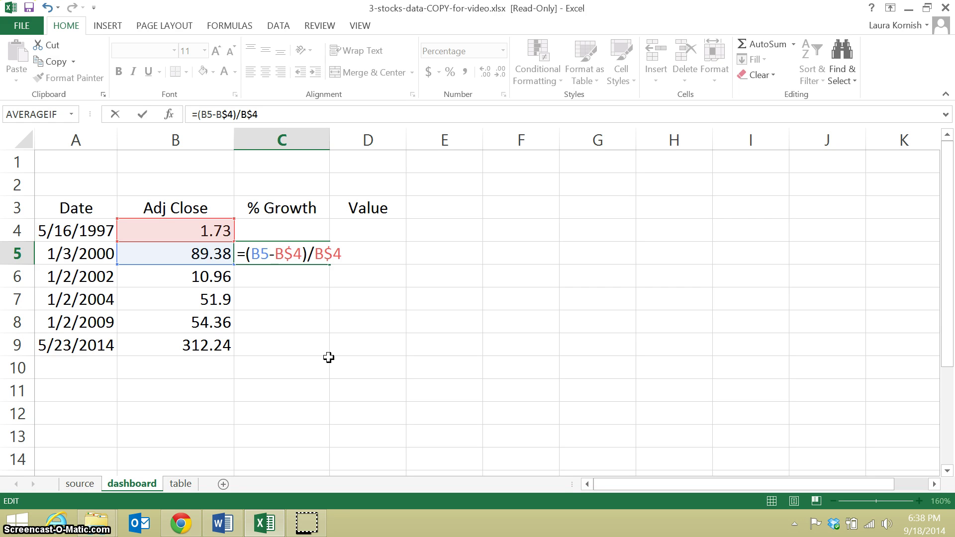
key(Return)
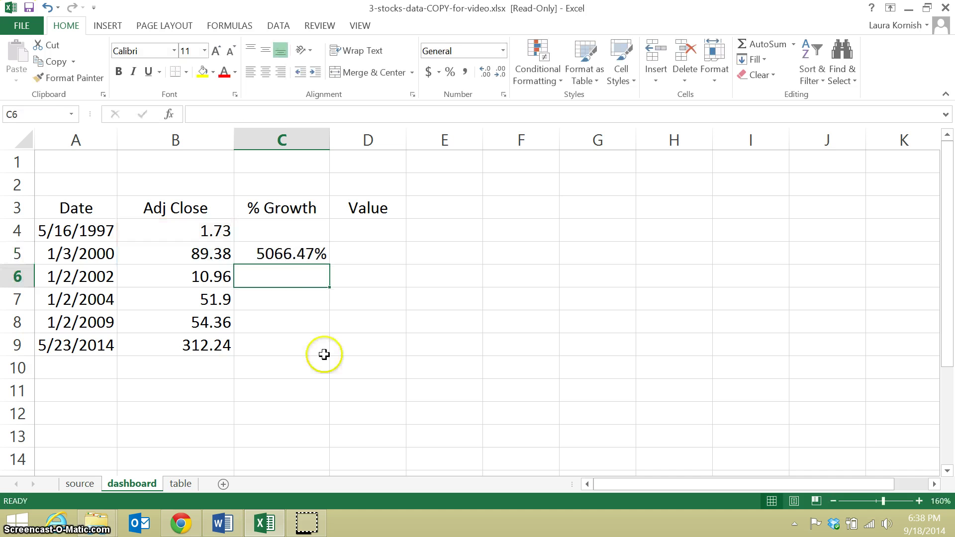
Fill the growth formula over C4:C9, giving 0.00% in C4 and 17948.55% for 5/23/2014.
click(301, 248)
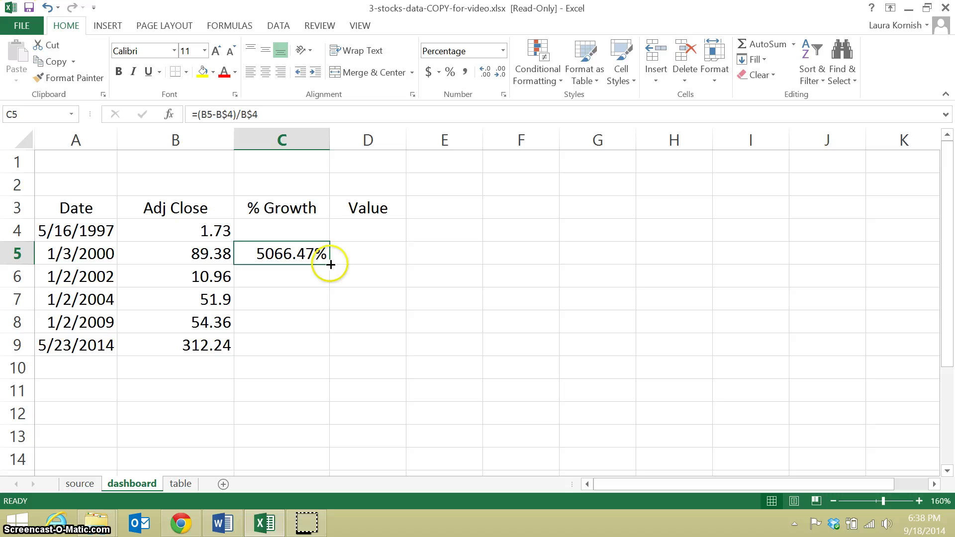
drag(332, 263, 328, 354)
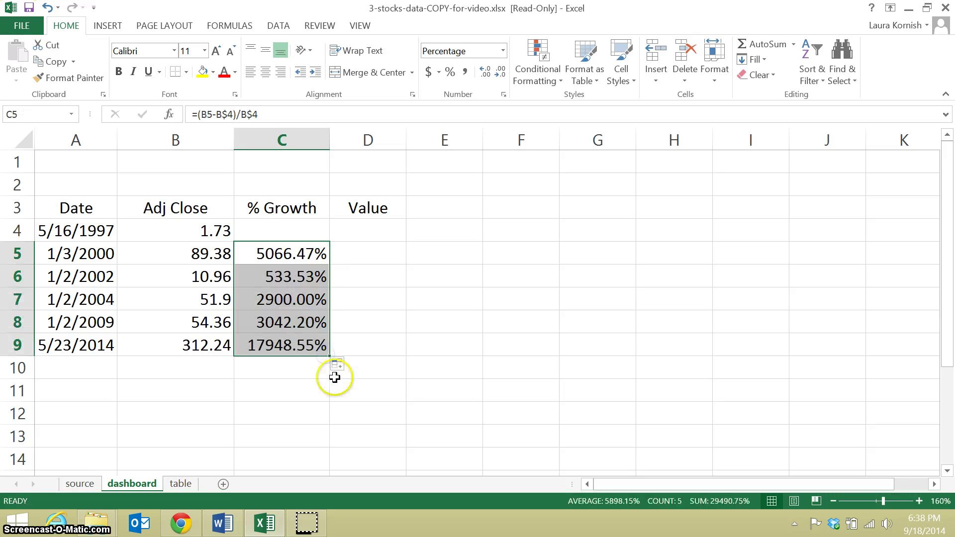
click(309, 345)
key(F2)
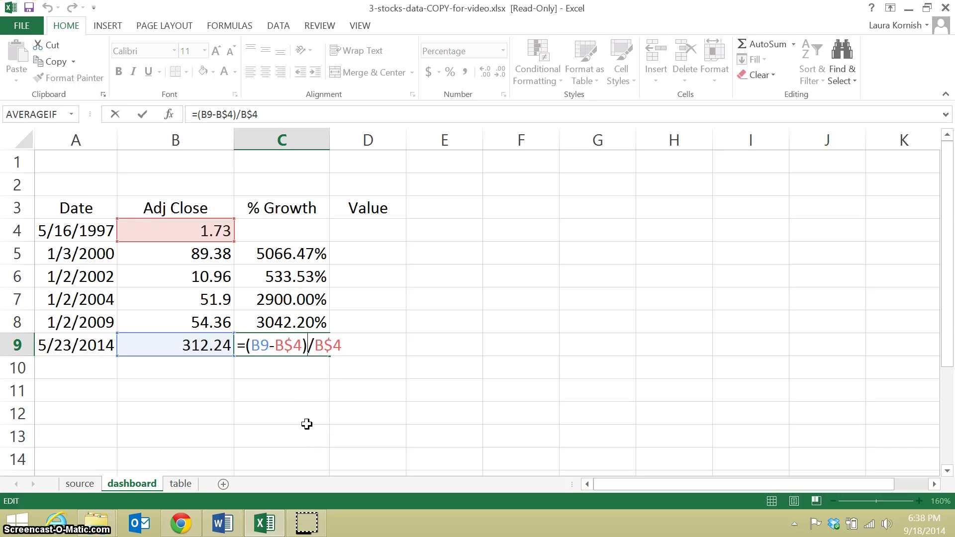
key(Return)
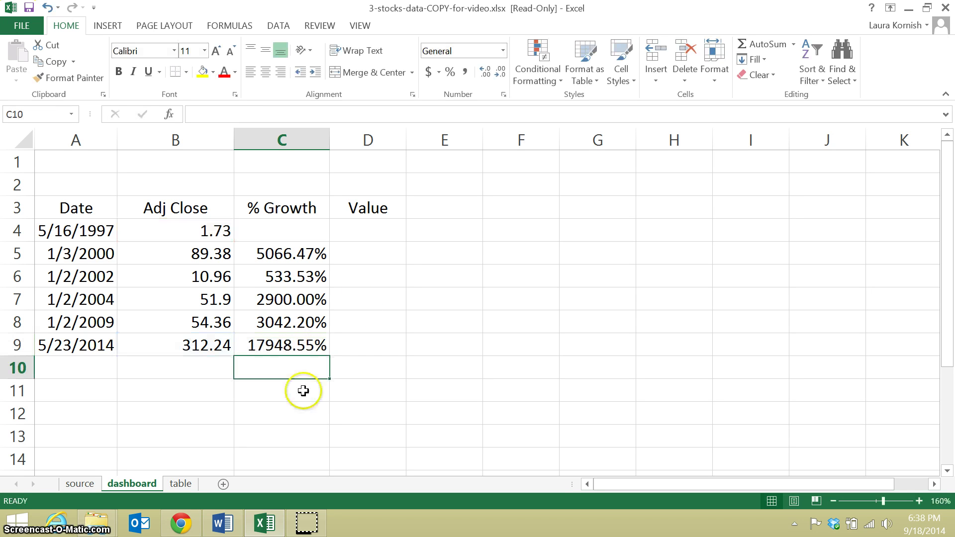
click(314, 257)
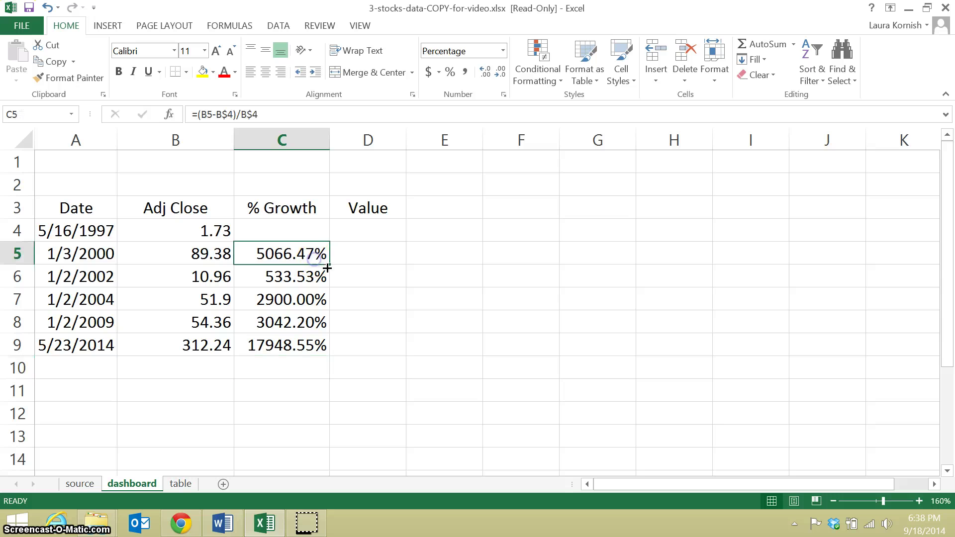
drag(331, 267, 316, 221)
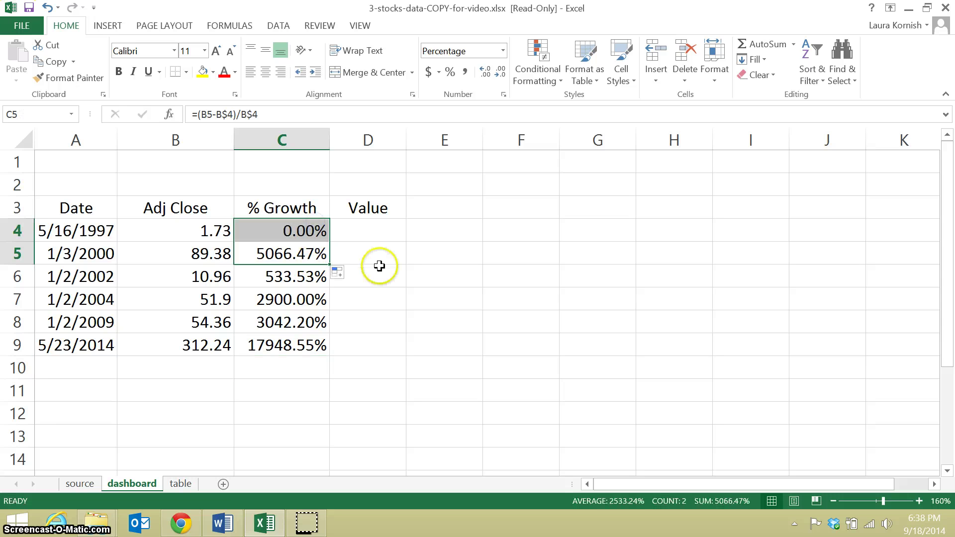
click(310, 229)
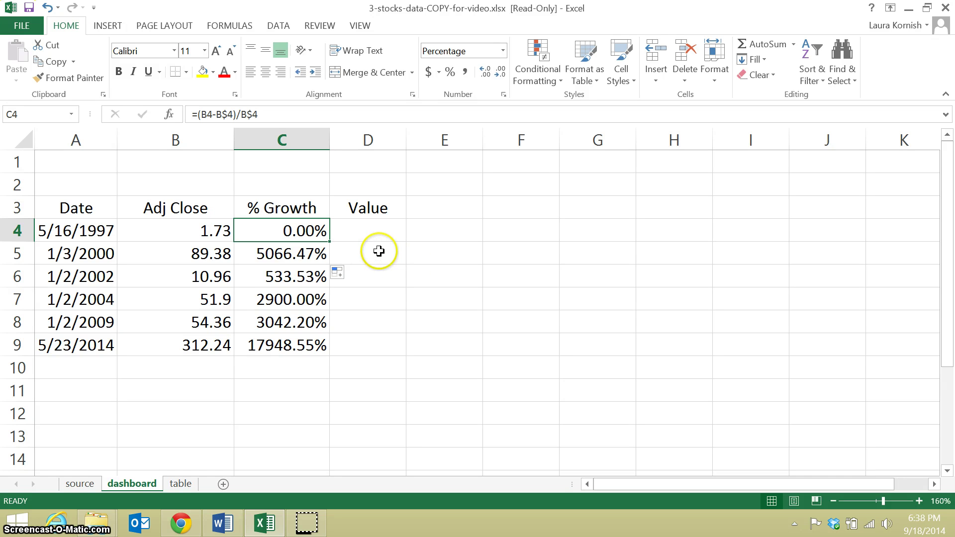
Enter 5000 in D4, shown as $5,000 in Currency format.
click(373, 228)
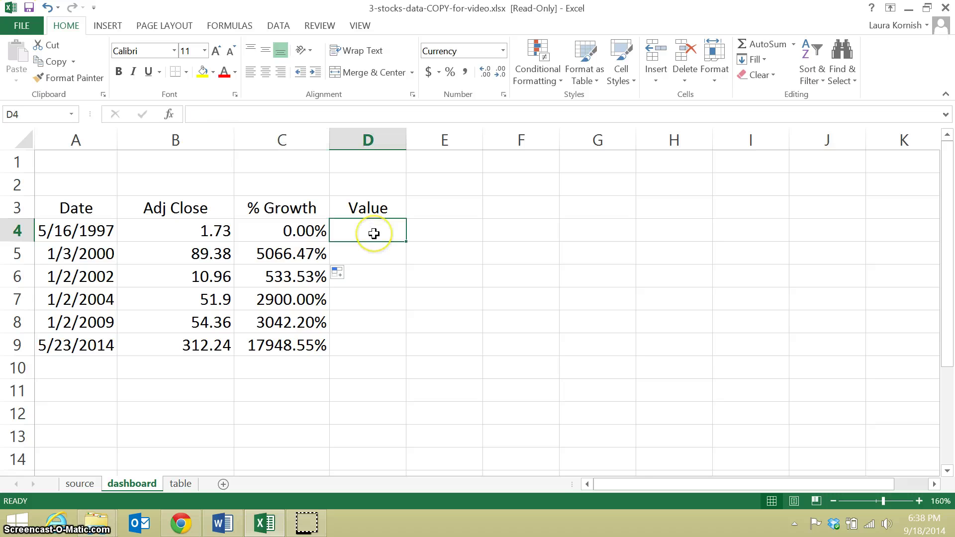
text(5000)
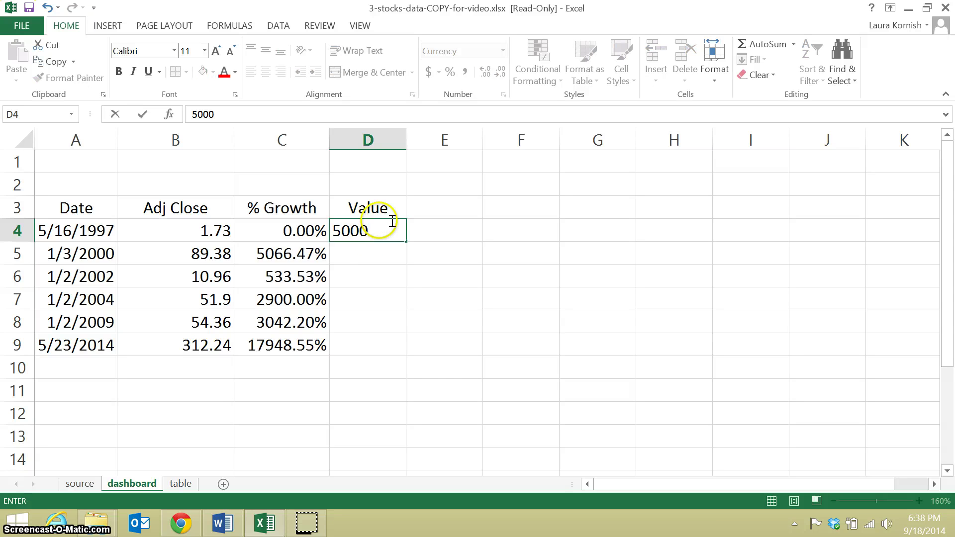
key(Return)
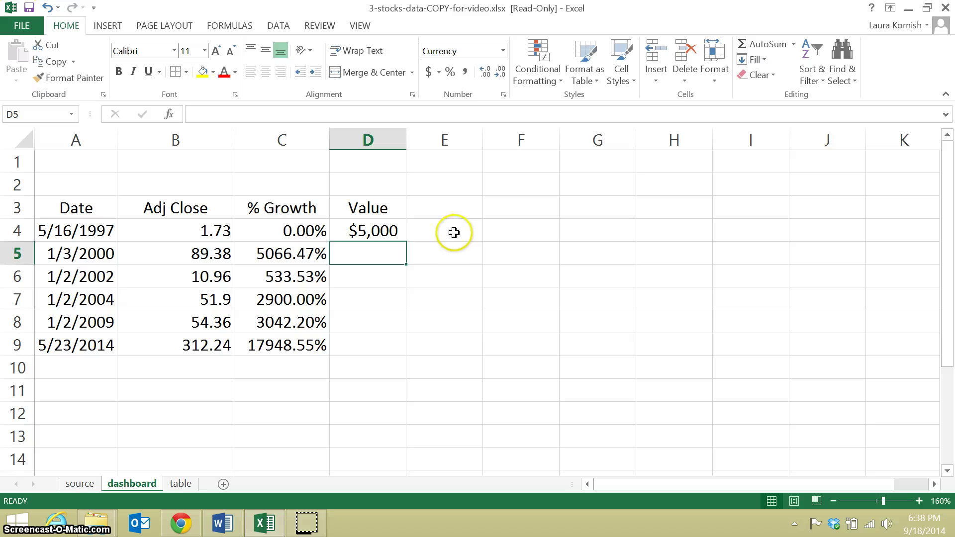
click(102, 234)
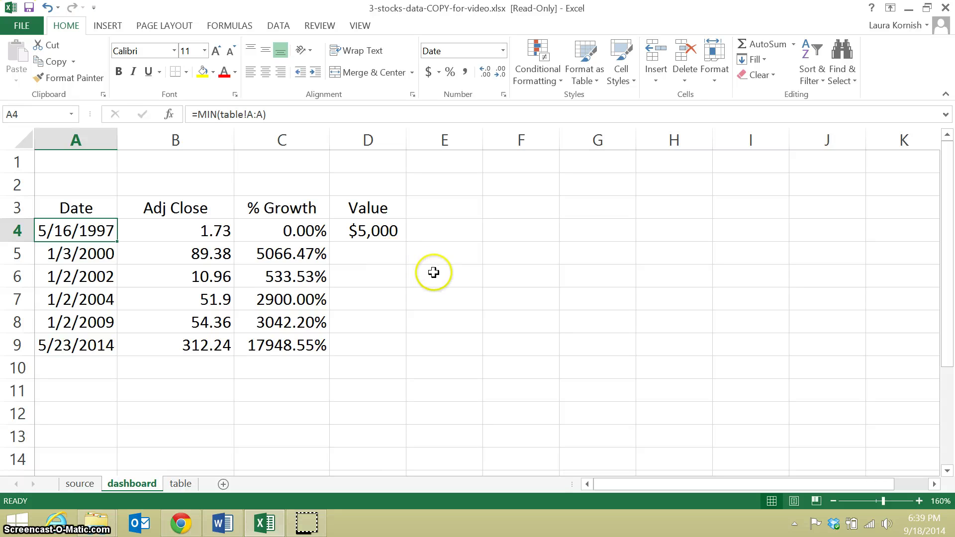
key(alt+p)
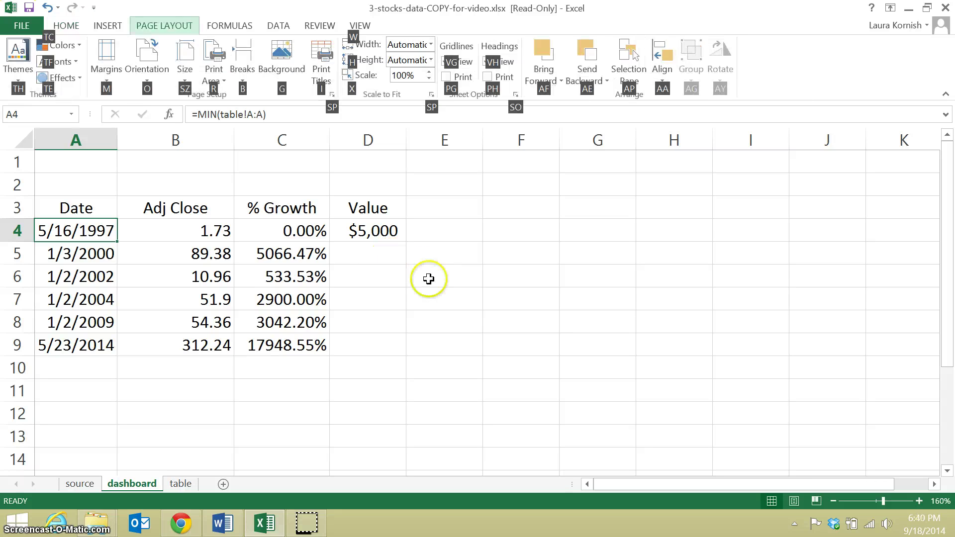
click(385, 249)
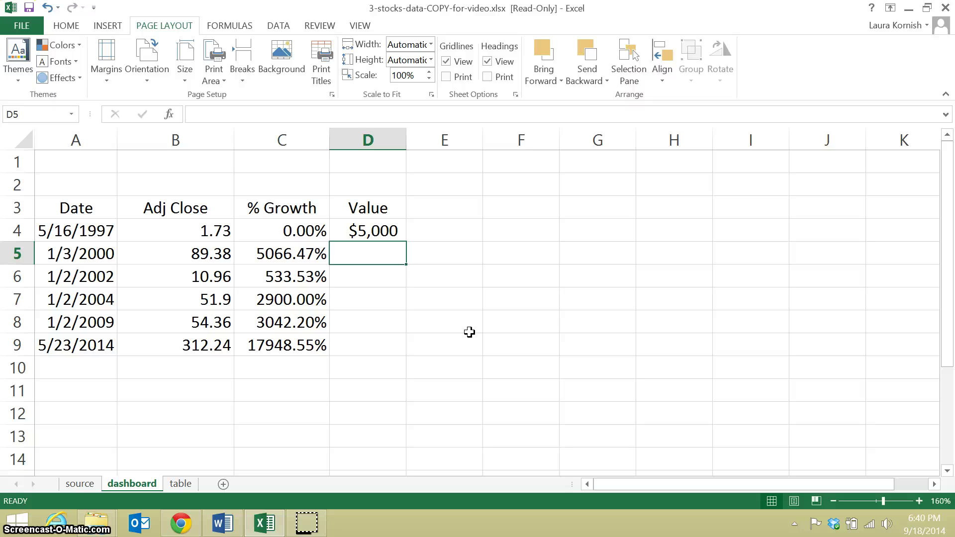
Enter =D4*(1+C5) in D5, giving a grown value of $258,324.
text(=)
click(396, 226)
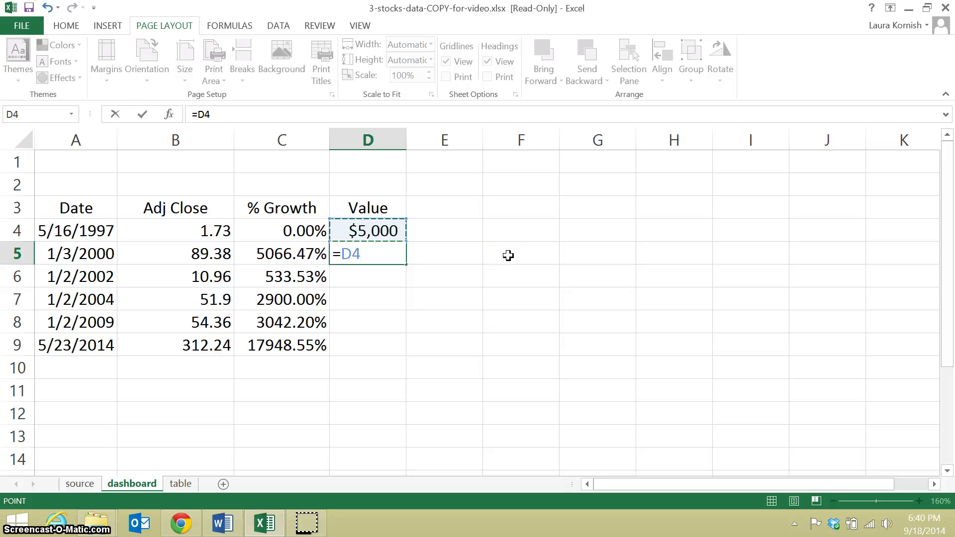
text(*(1+)
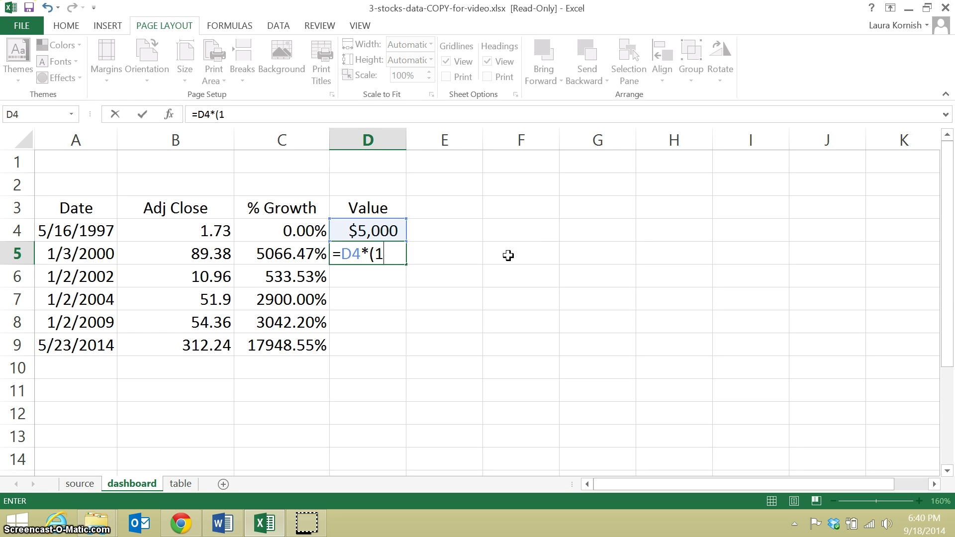
click(293, 255)
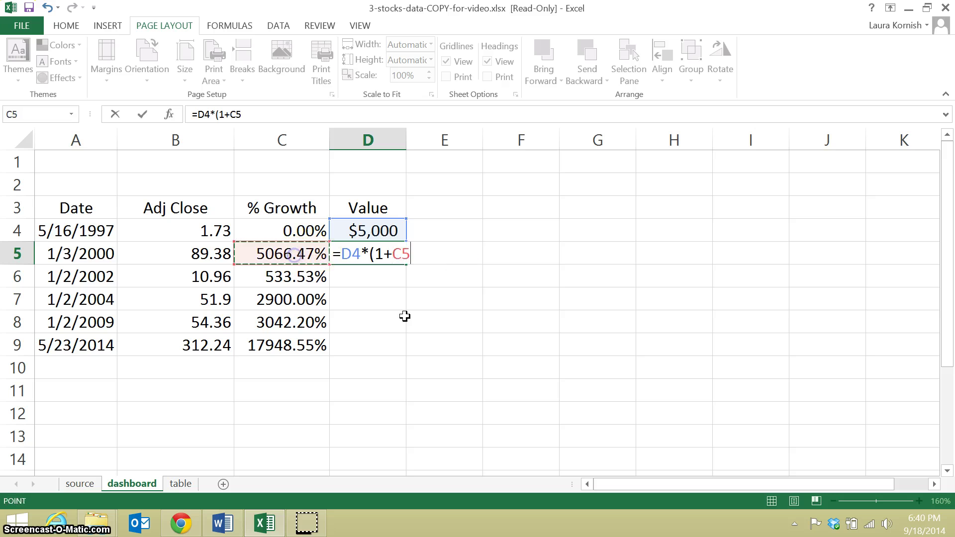
text())
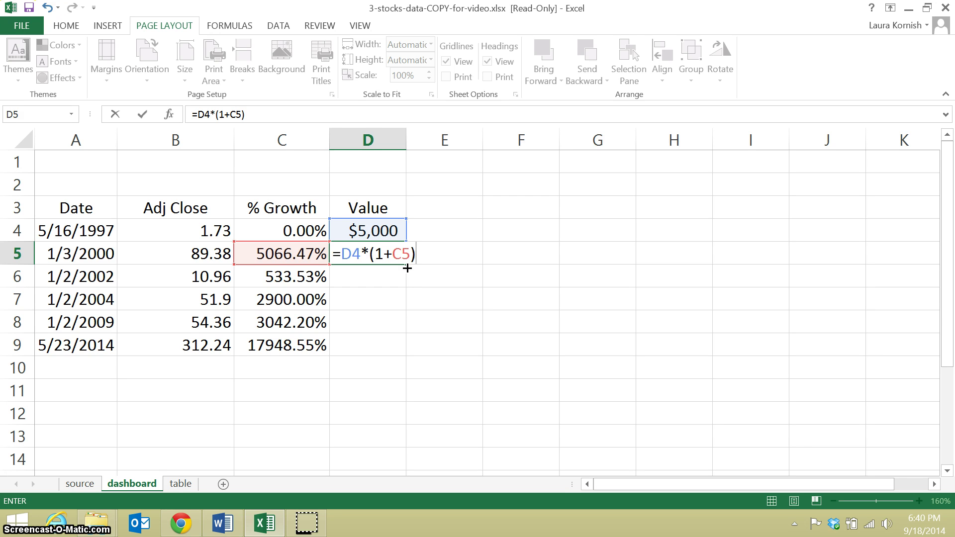
key(Return)
click(395, 252)
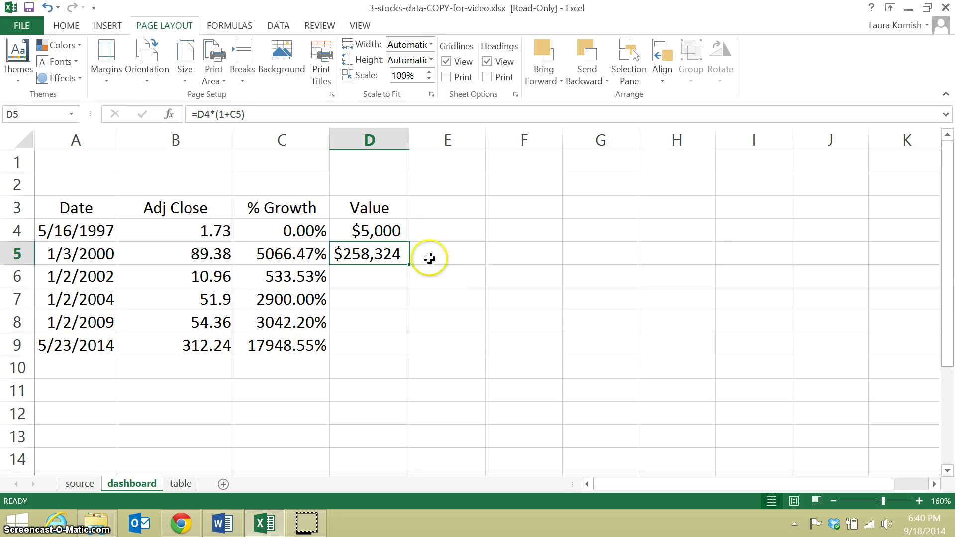
Change D5 to =D$4*(1+C5) and fill to D9, reaching $902,428 for 5/23/2014.
double_click(391, 251)
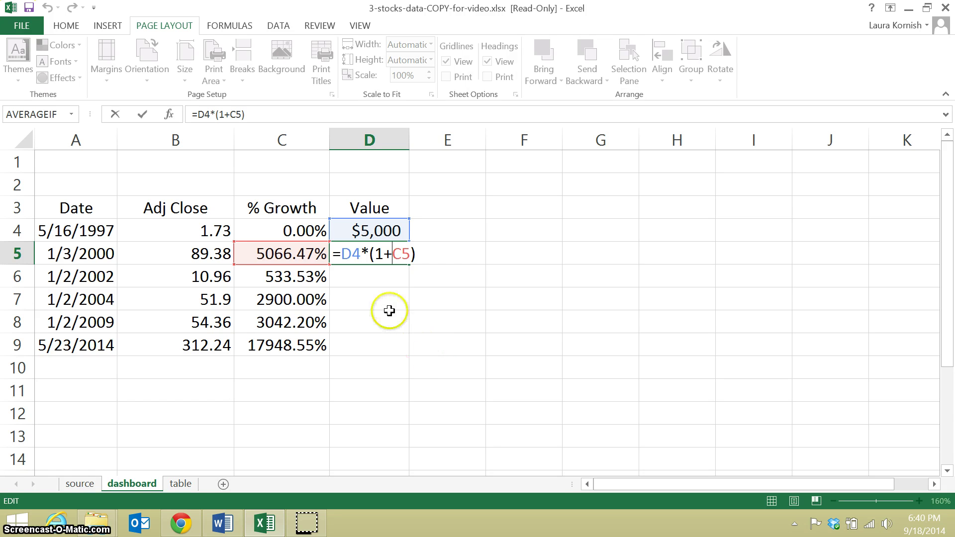
double_click(365, 255)
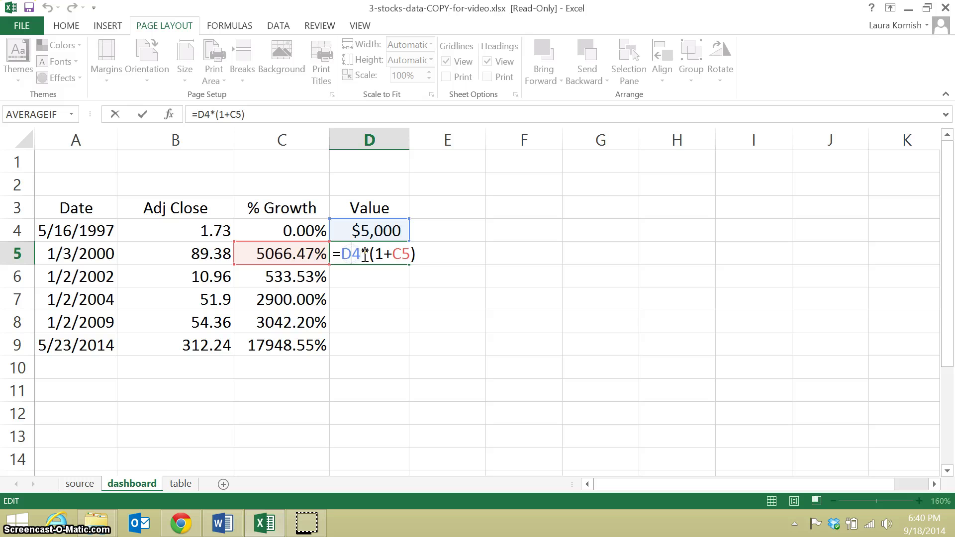
text($)
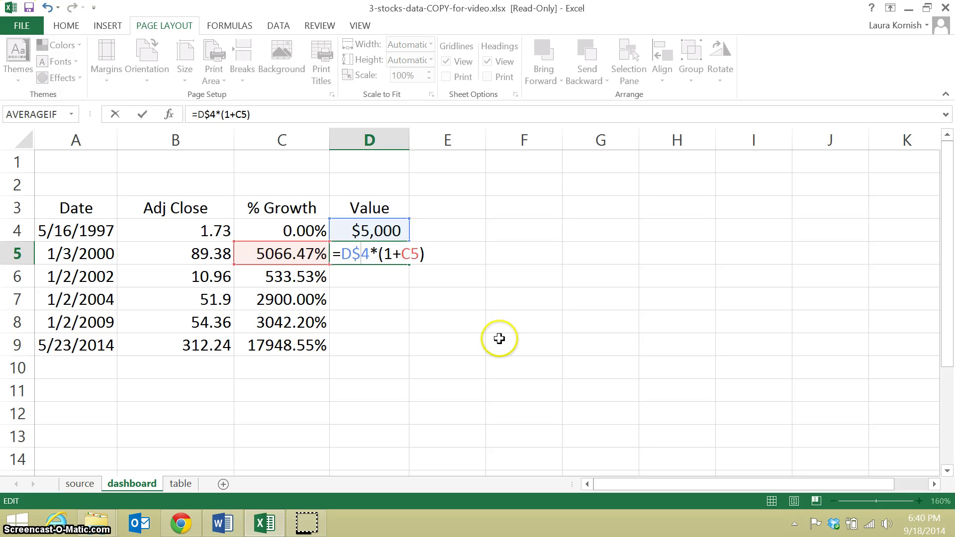
key(Return)
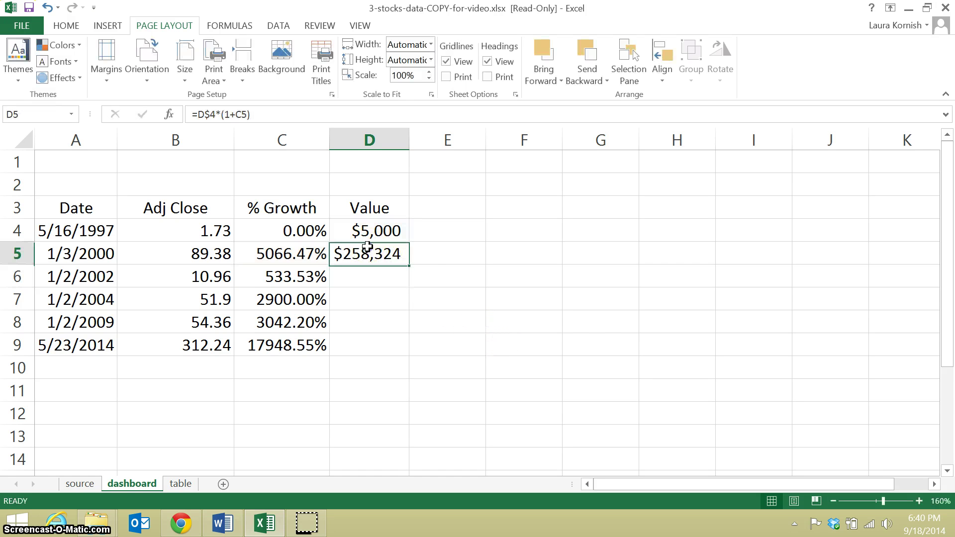
double_click(409, 266)
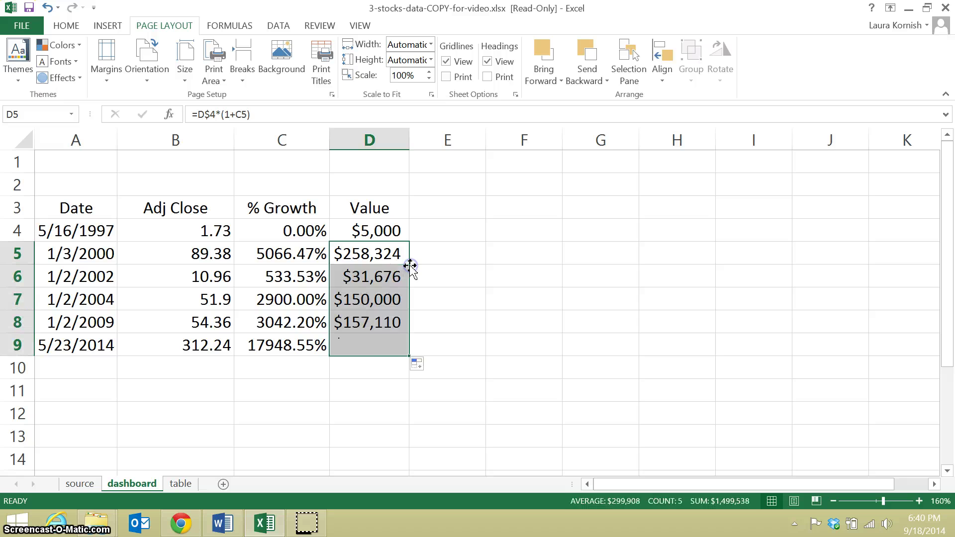
double_click(397, 324)
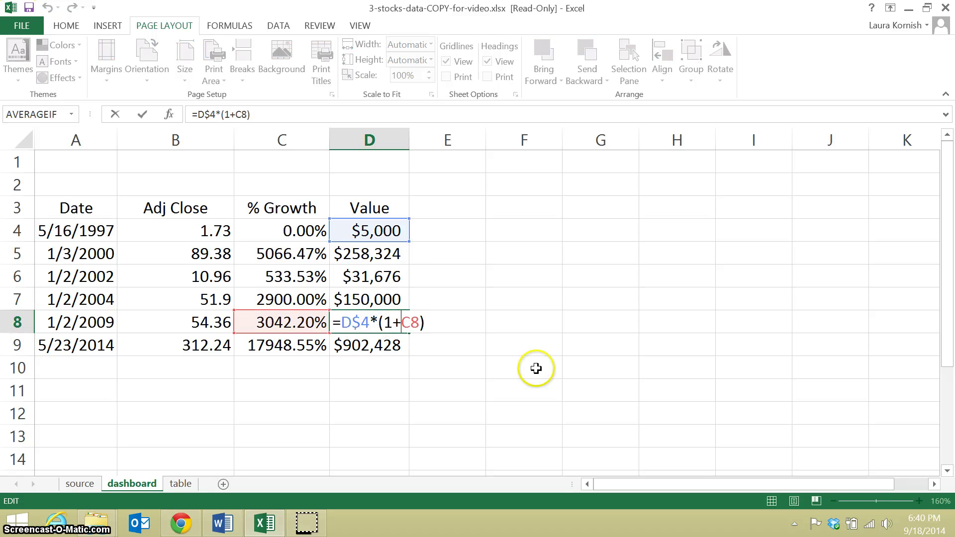